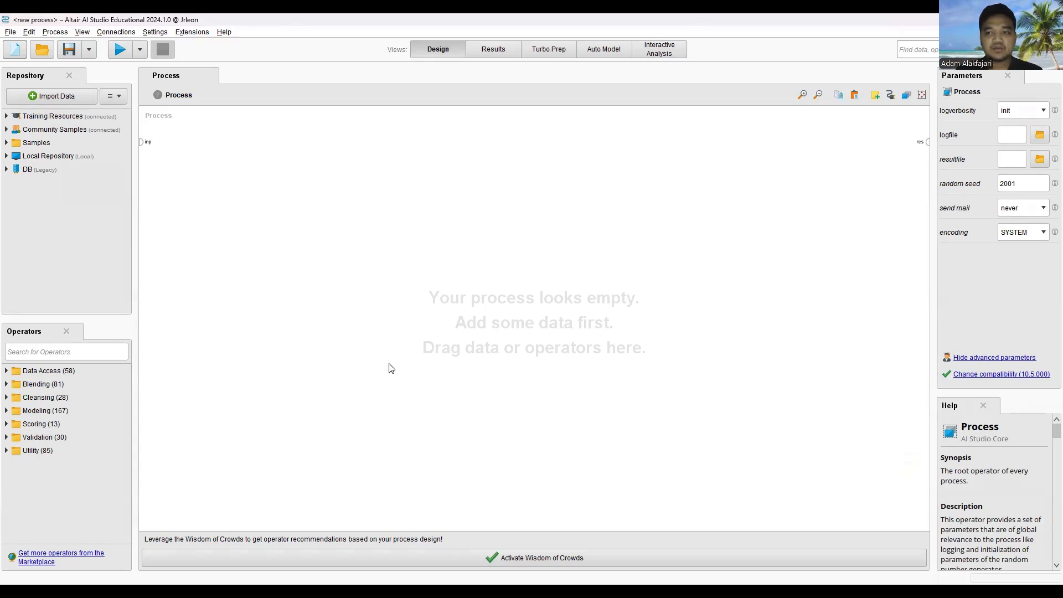
- Add a Read Excel operator from the file-reading operators to the empty process
click(6, 370)
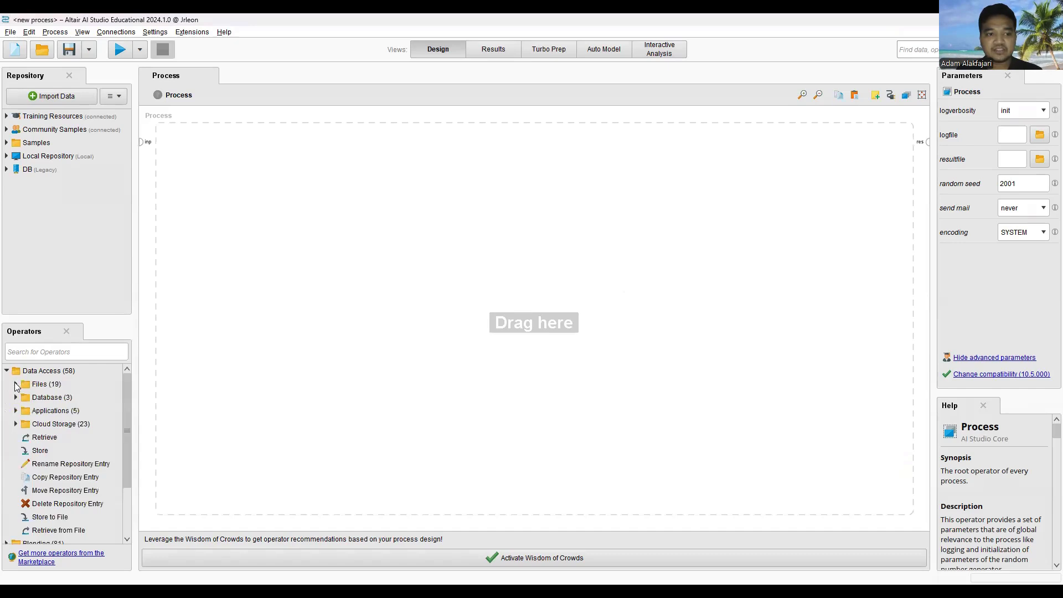
click(15, 384)
click(25, 397)
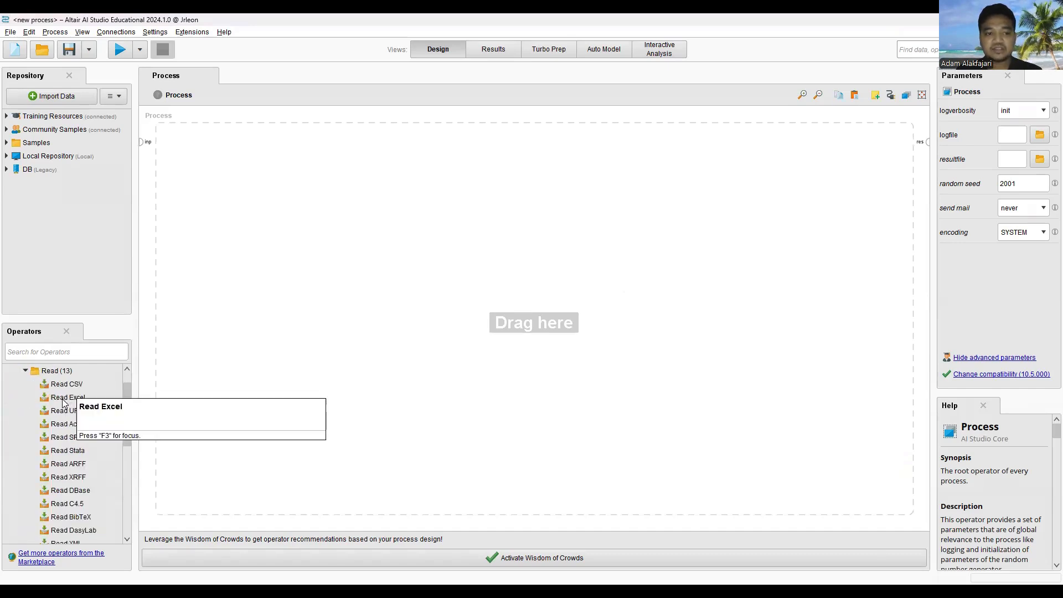
click(64, 402)
drag(64, 401, 282, 327)
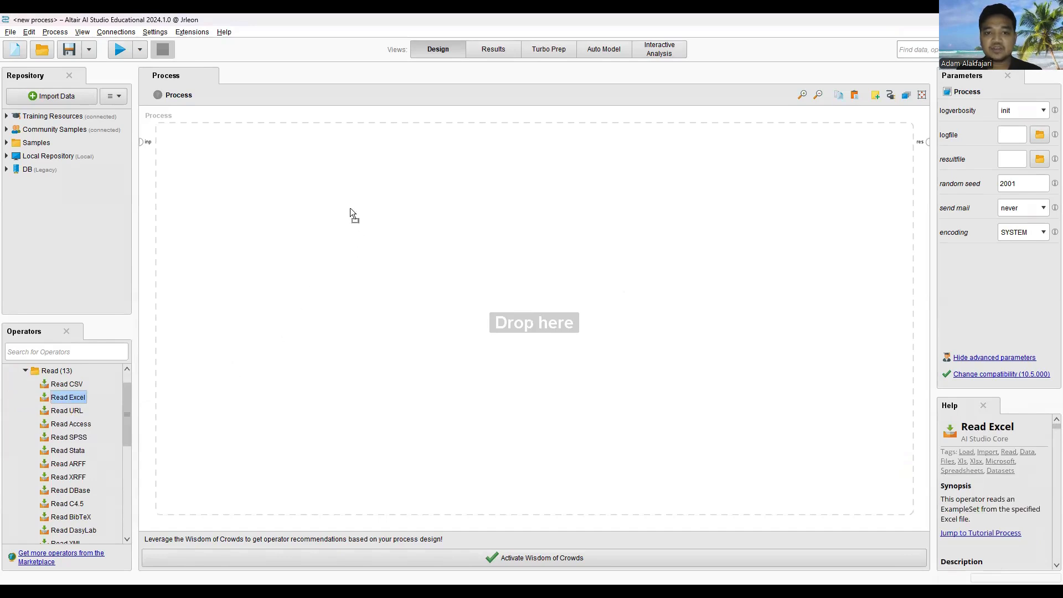
drag(349, 207, 350, 208)
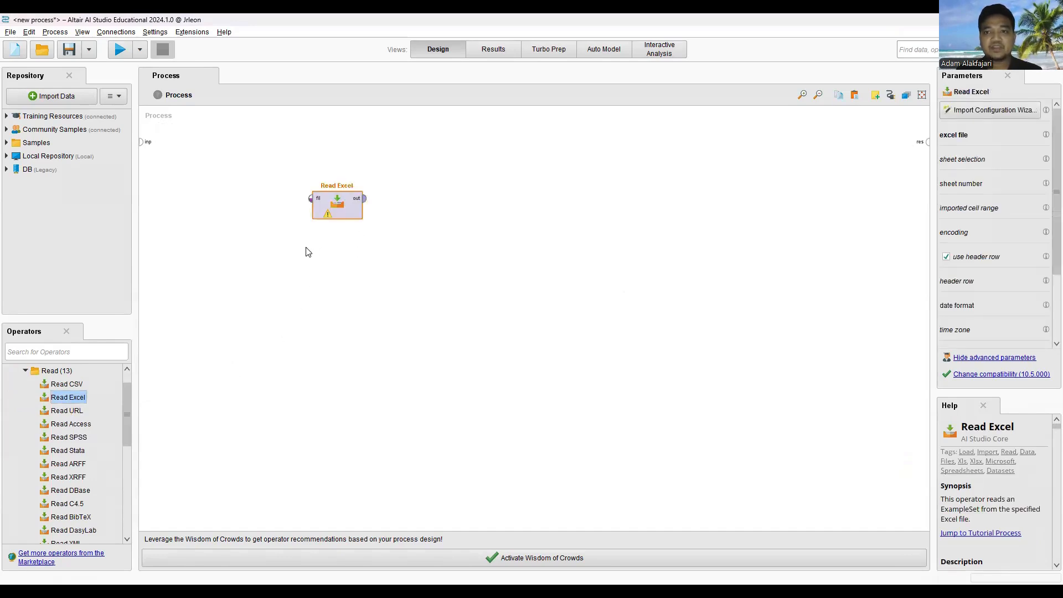
- Load UMKM DATA MINING.xlsx from the Kuliah > Semester1 > UAS folder on drive D: into the Read Excel operator's import wizard
double_click(339, 205)
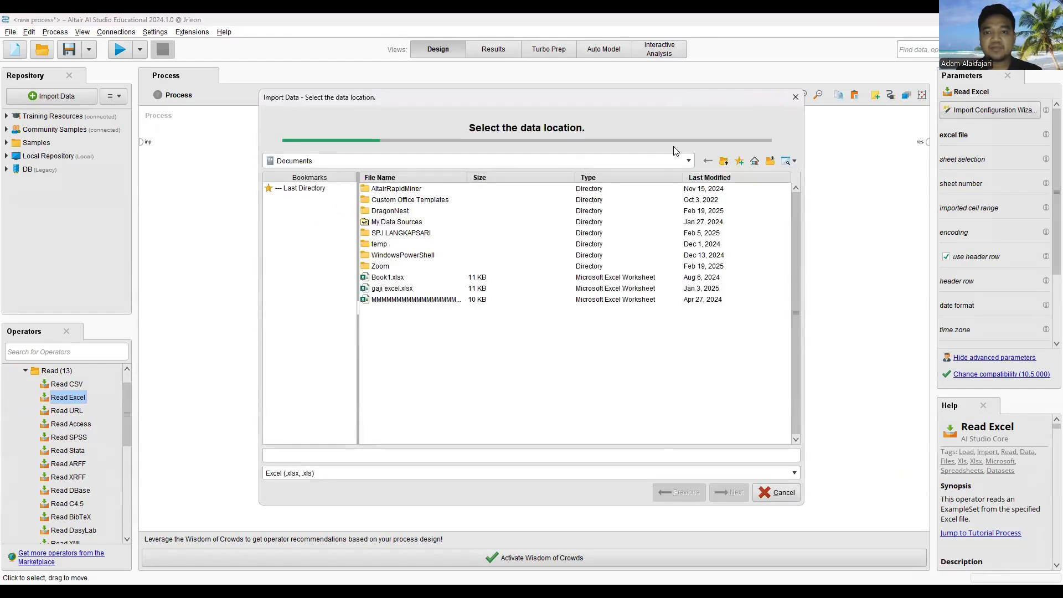
click(688, 161)
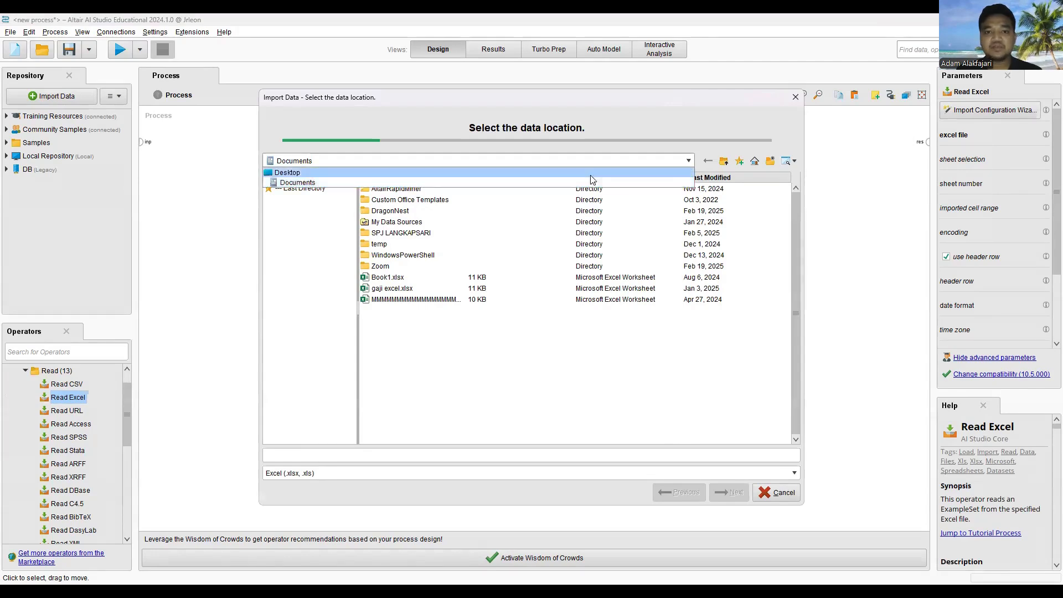
click(540, 176)
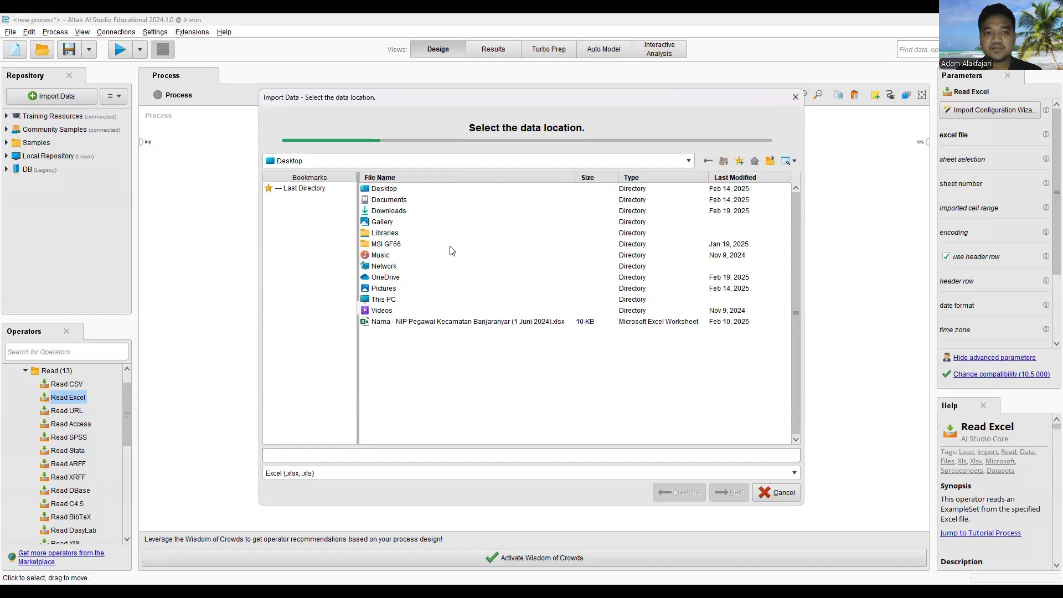
double_click(382, 300)
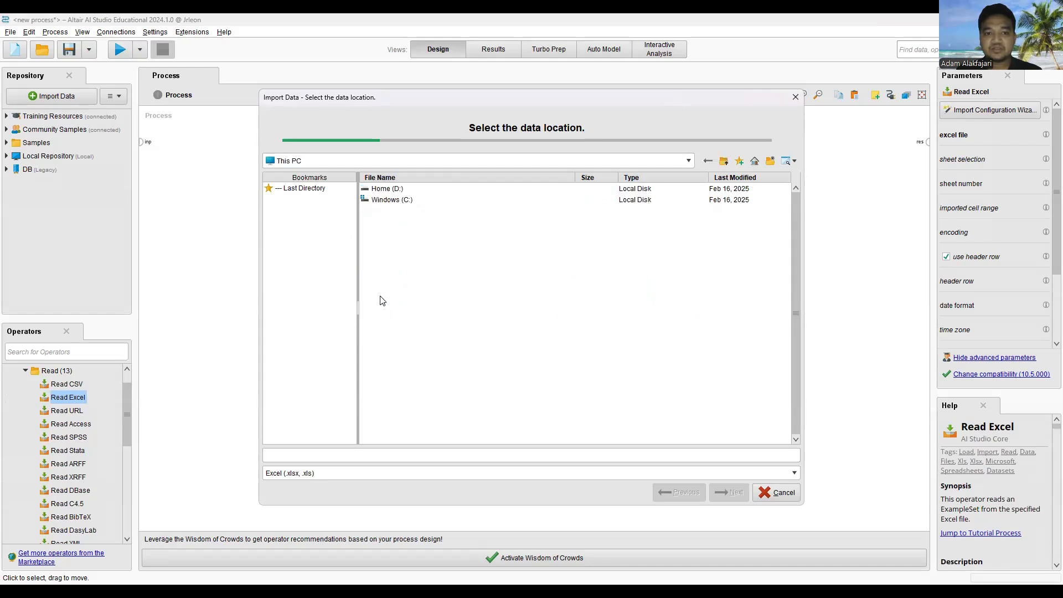
double_click(397, 189)
double_click(386, 199)
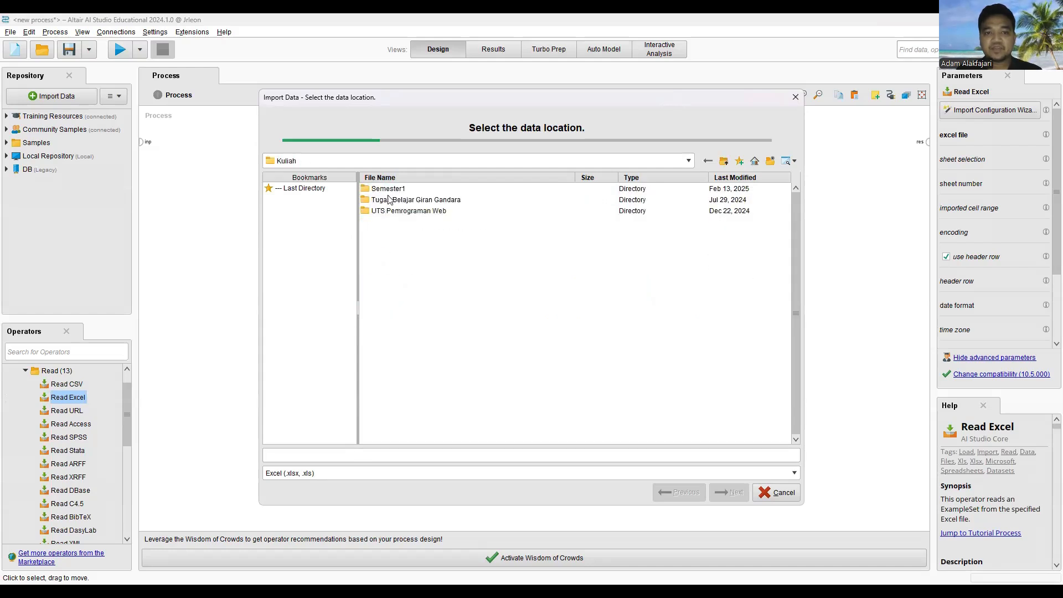
double_click(400, 189)
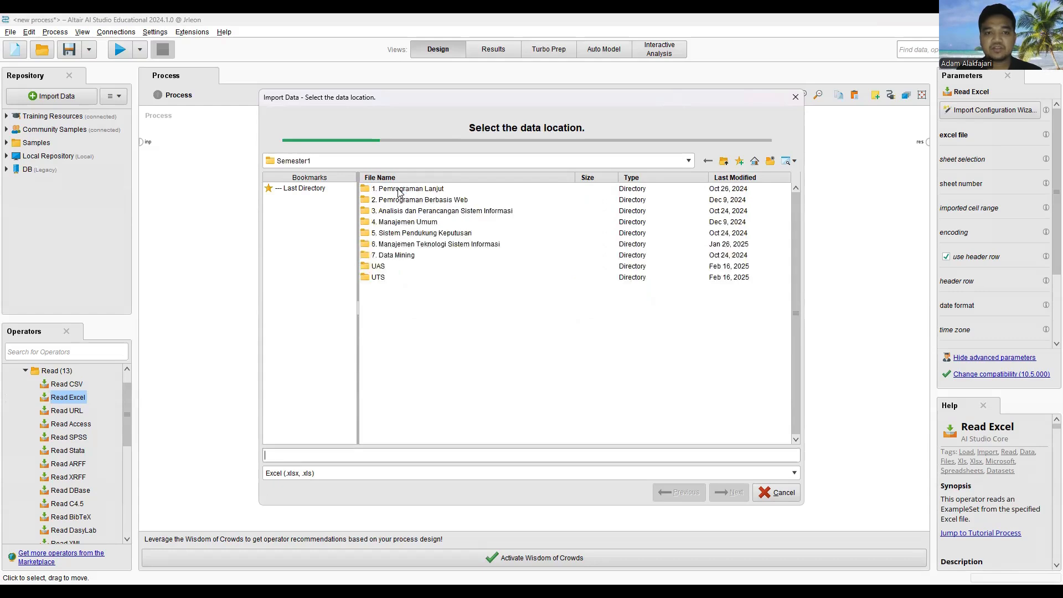
double_click(381, 267)
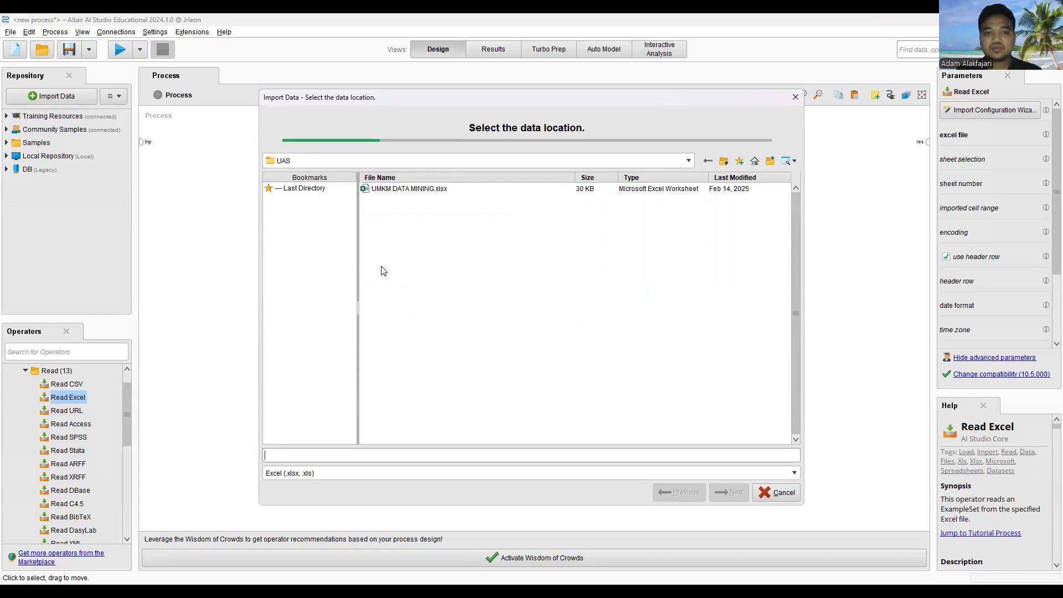
click(409, 190)
click(729, 493)
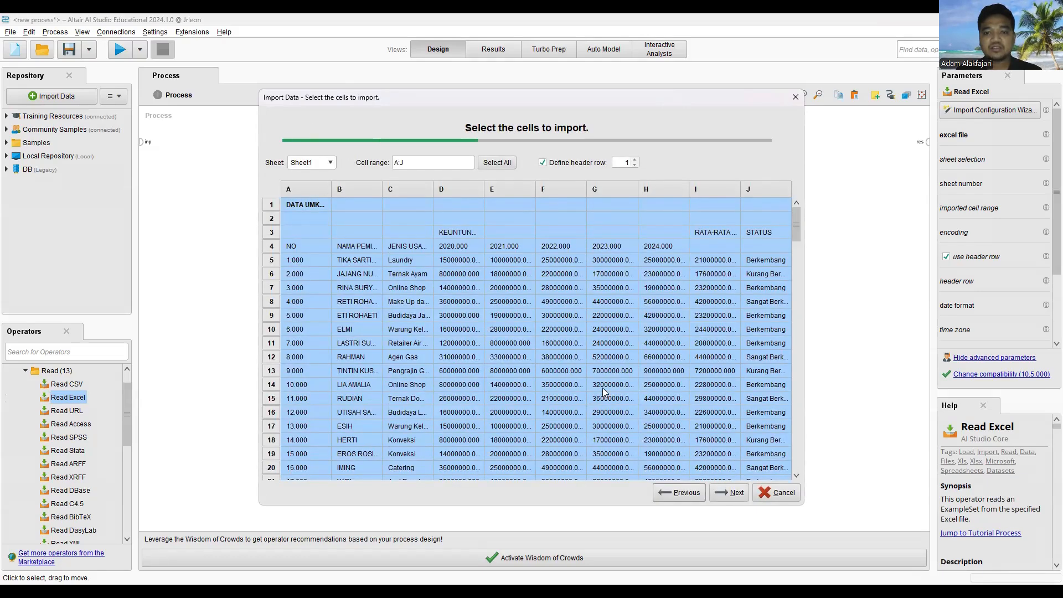
- Choose Sheet1 (2) with the cell range B:E for import and proceed to column formatting
click(318, 162)
click(314, 184)
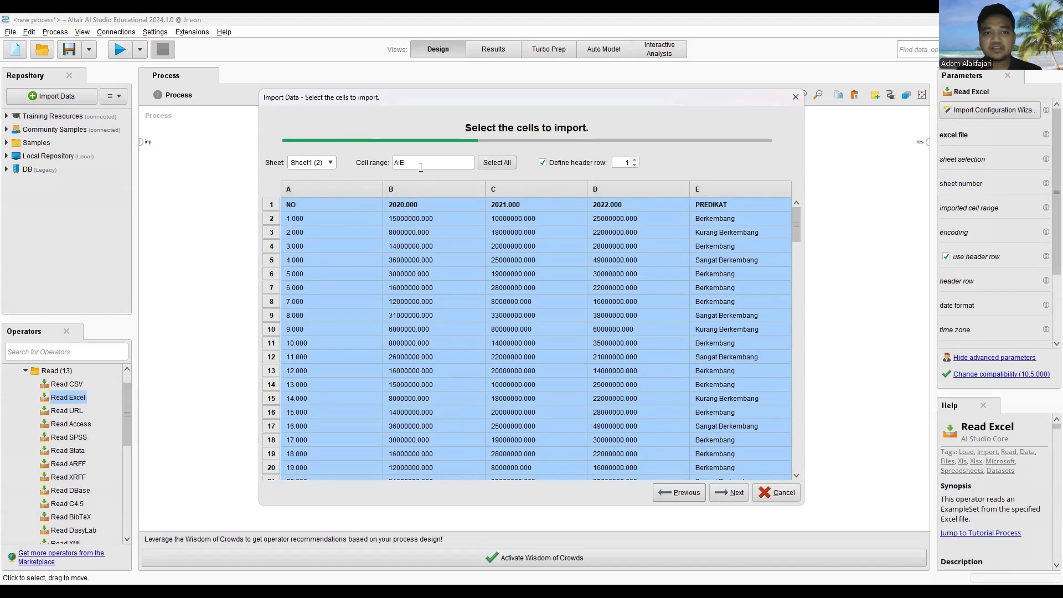
click(420, 165)
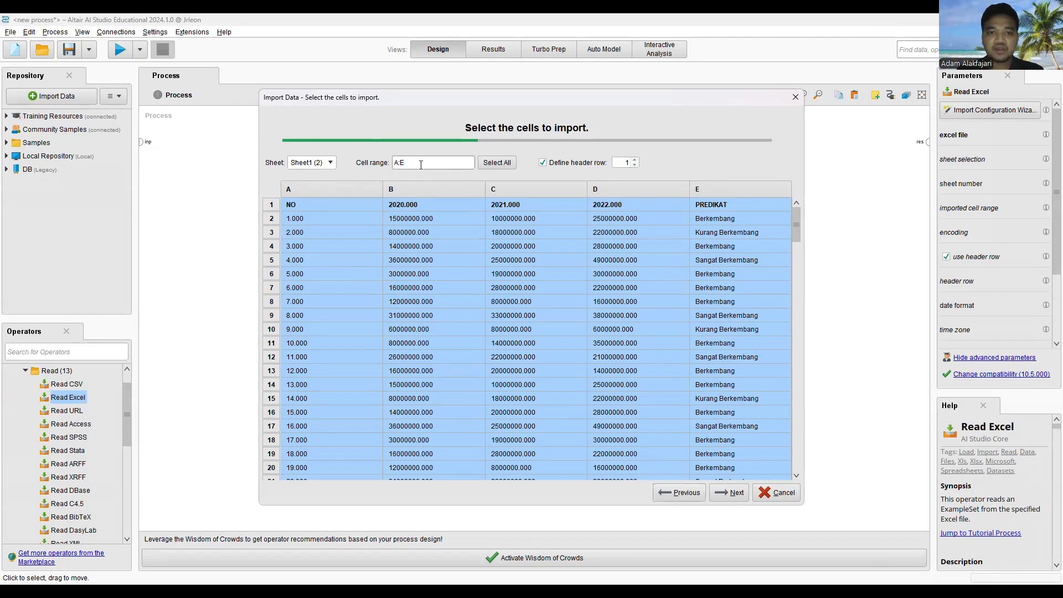
drag(420, 165, 376, 162)
text(B:E)
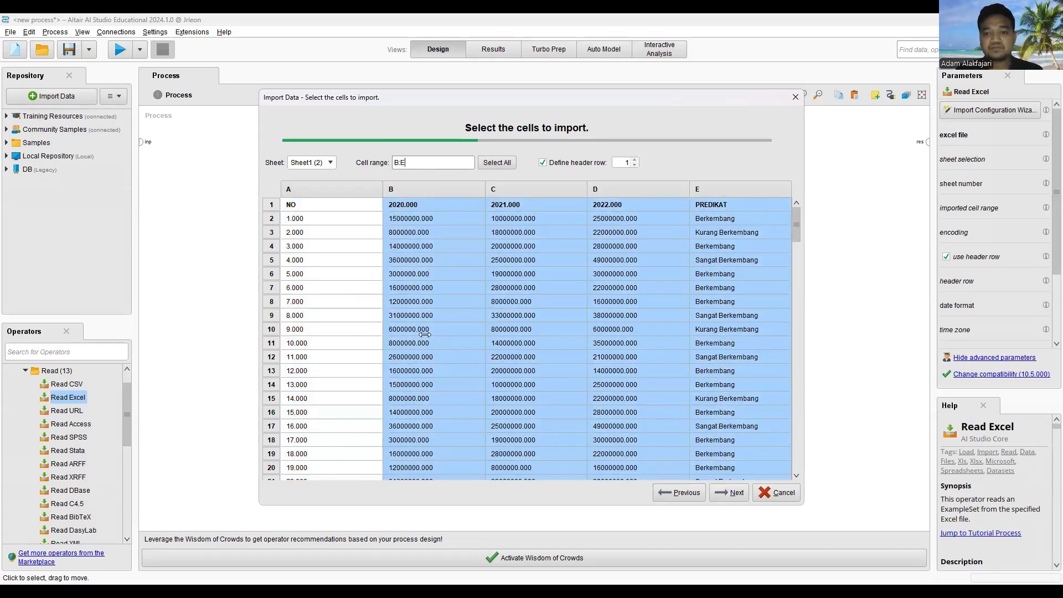
click(732, 492)
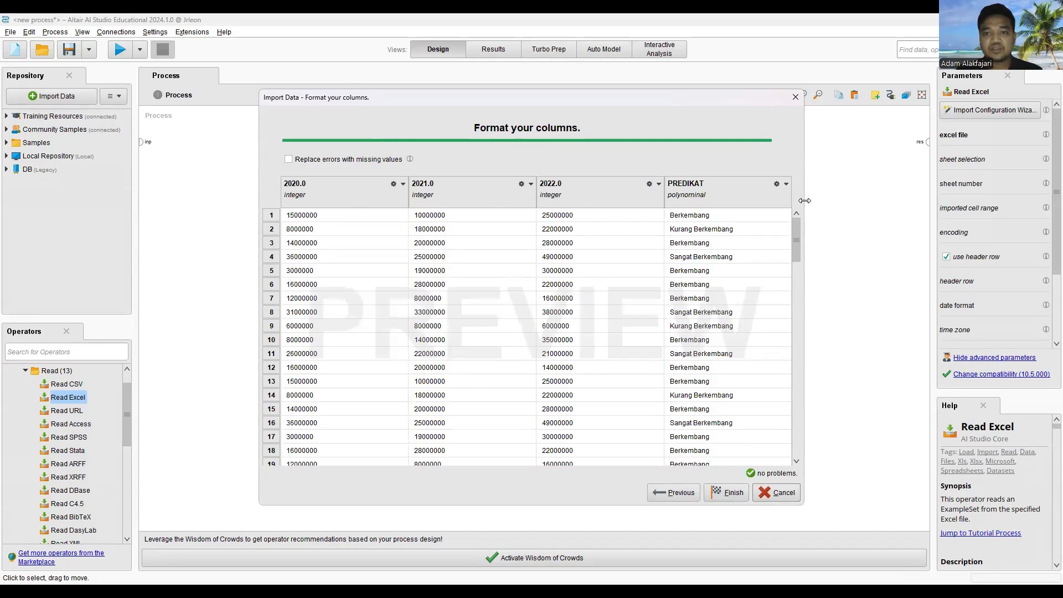
click(777, 184)
mouse_move(817, 196)
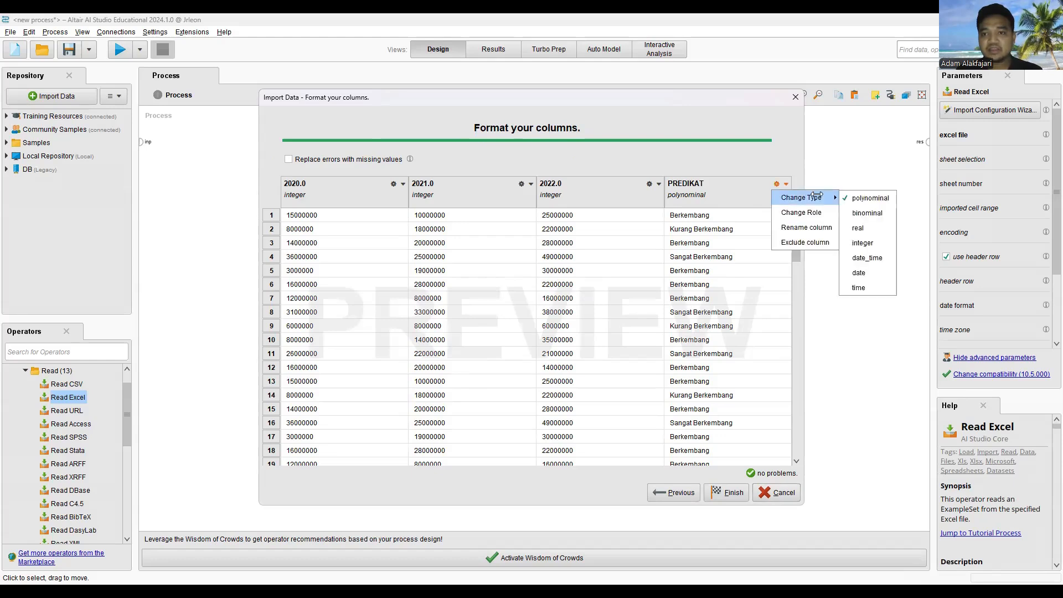
click(806, 227)
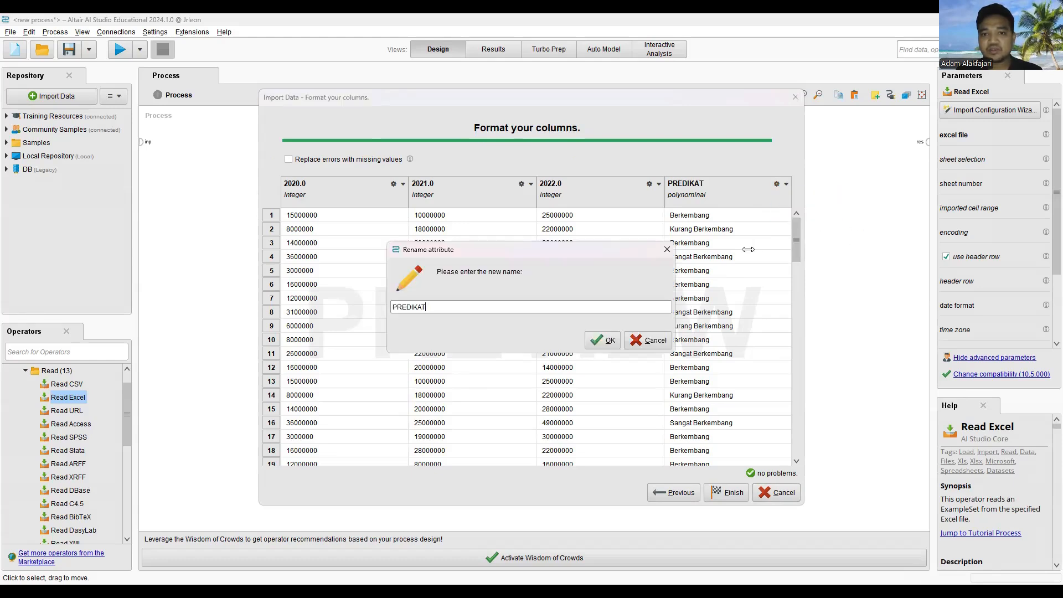
click(667, 253)
- Change the PREDIKAT column's role to label and finish the import configuration
click(780, 185)
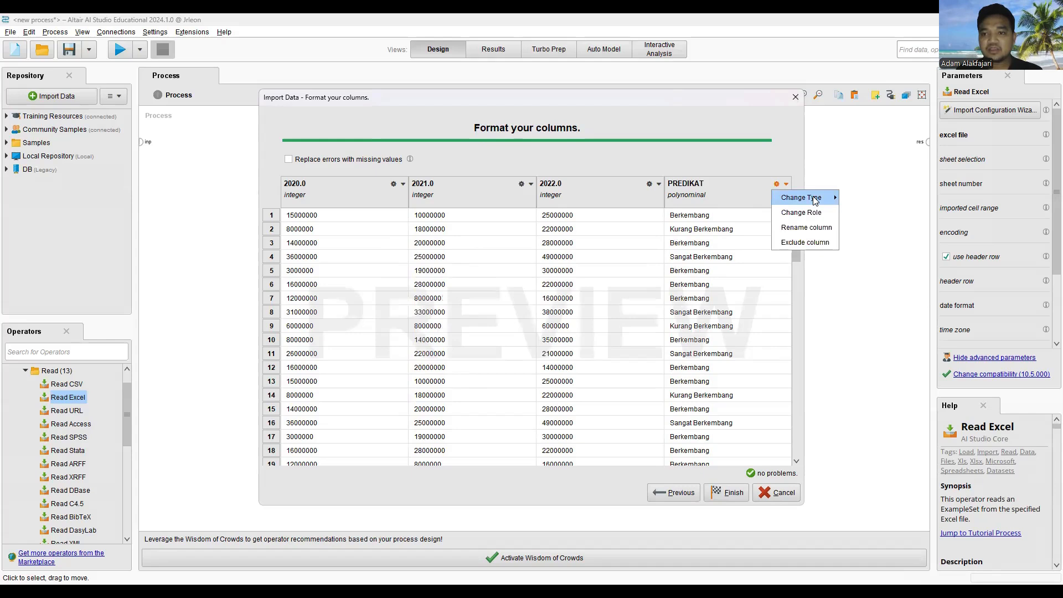
click(802, 215)
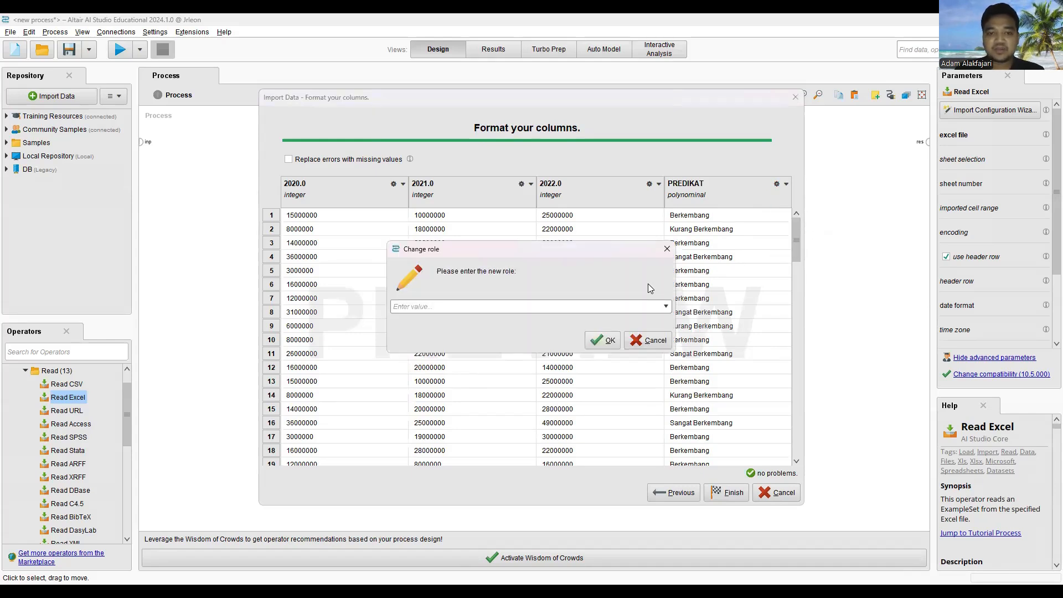
text(label)
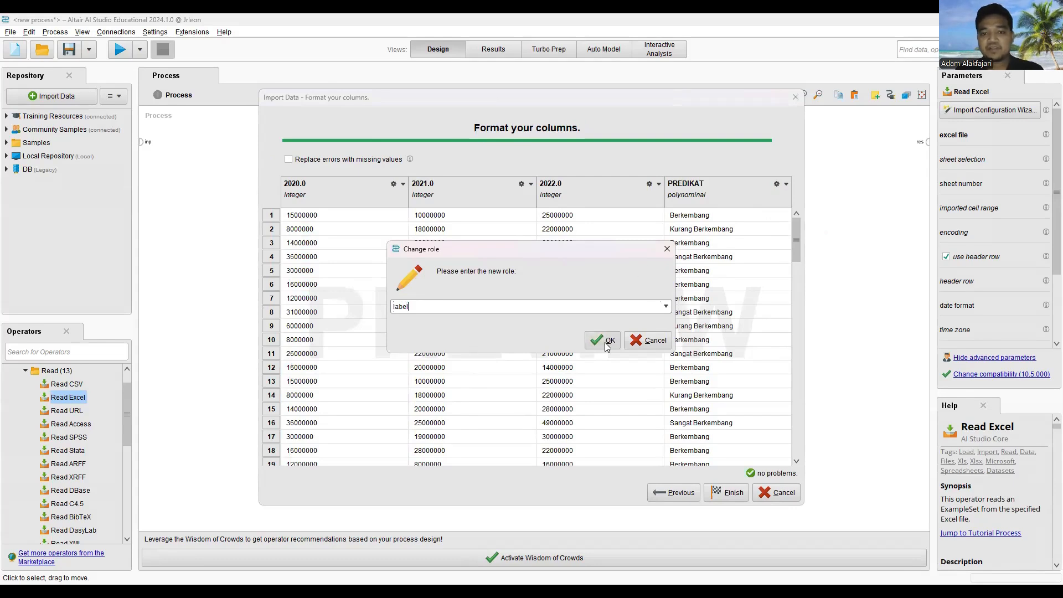
click(607, 343)
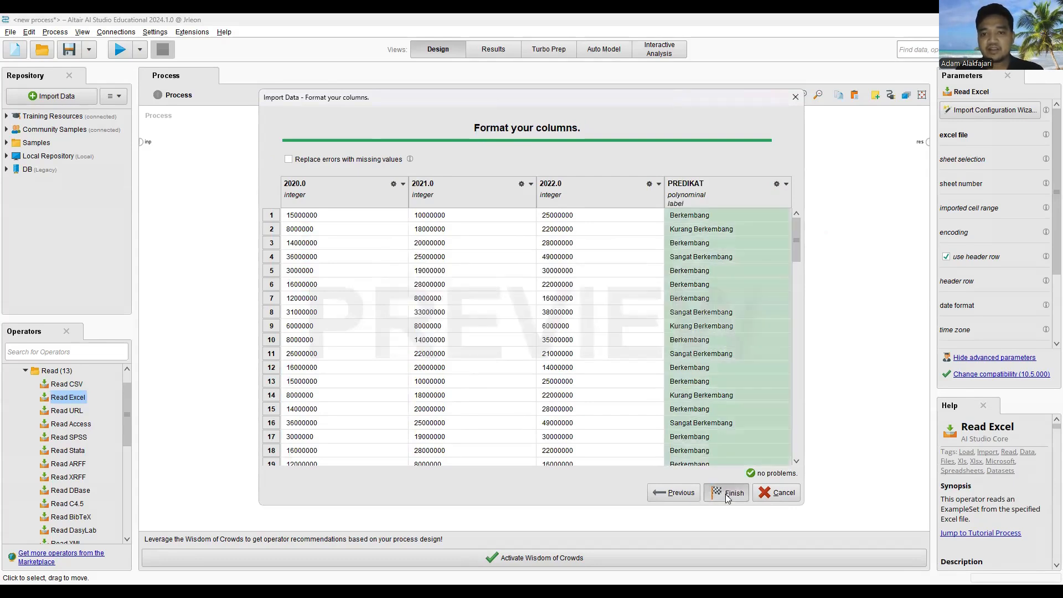
click(727, 494)
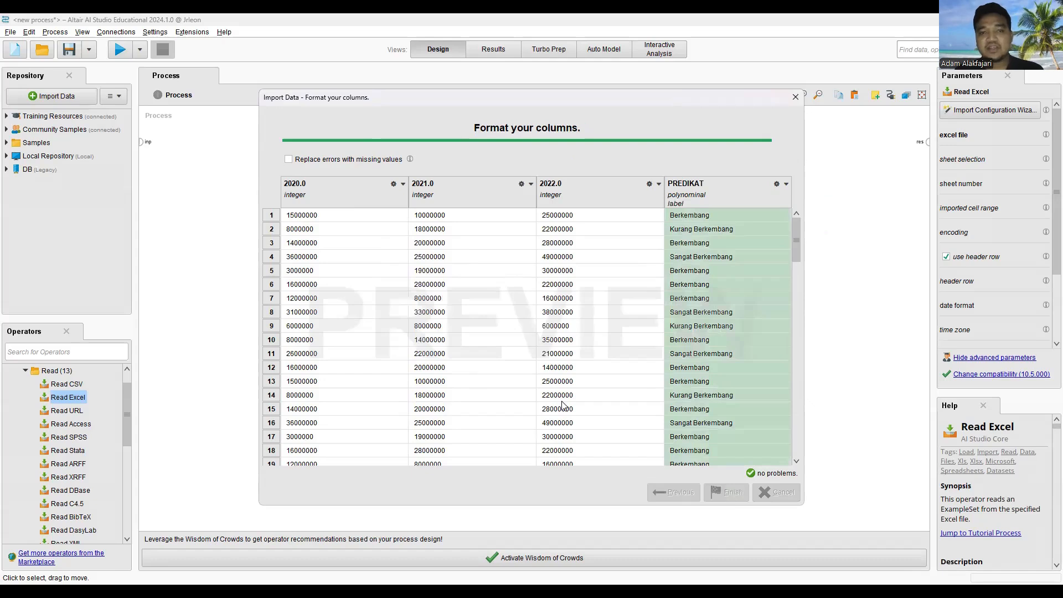
- Wire Read Excel between the process input and result ports, and insert a Decision Tree operator into its output connection
drag(137, 141, 928, 146)
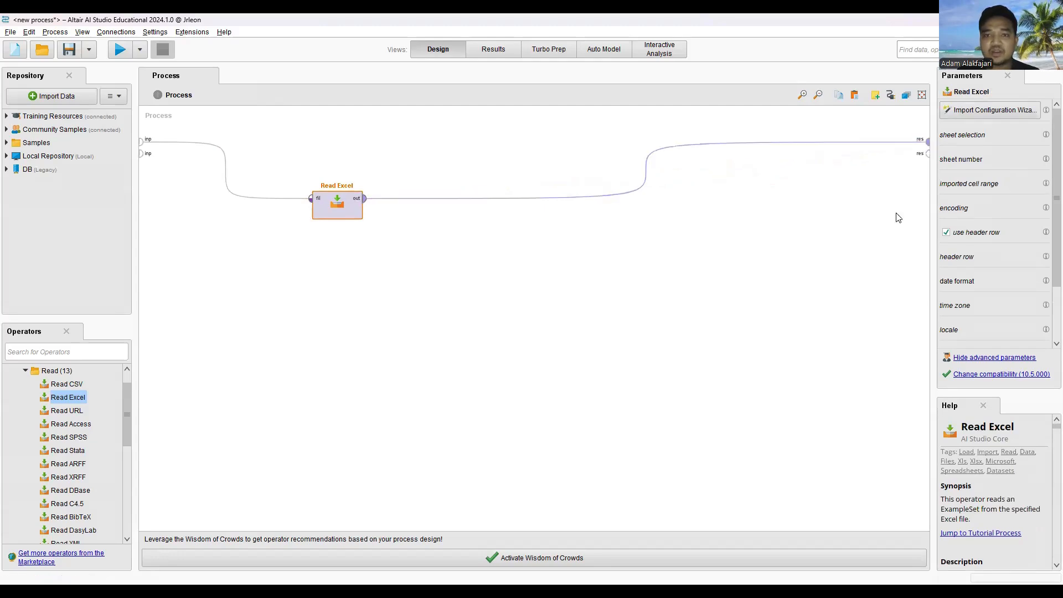
click(26, 371)
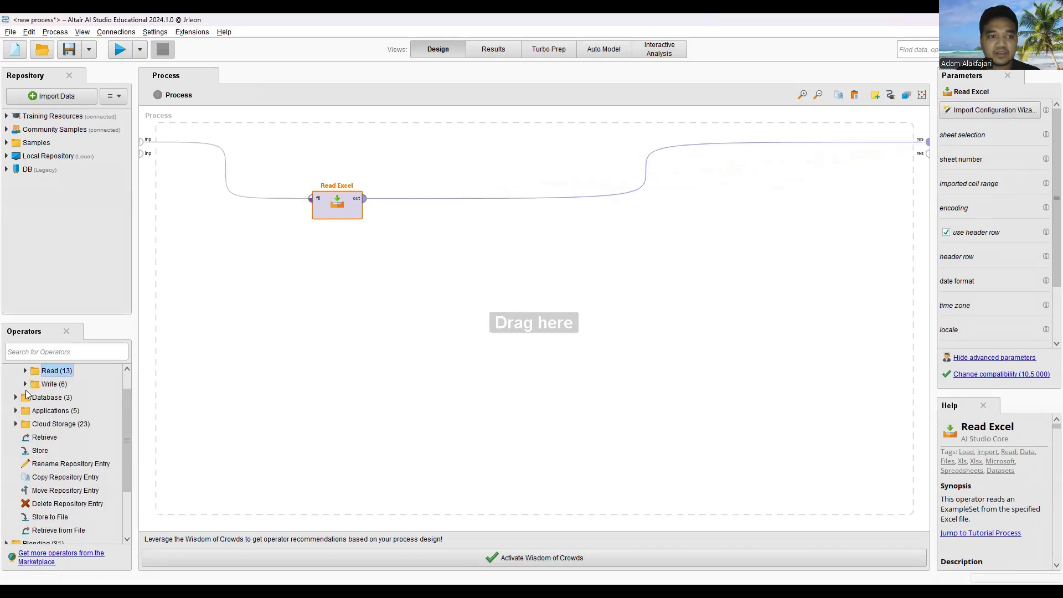
scroll(26, 389, up, 2)
click(7, 370)
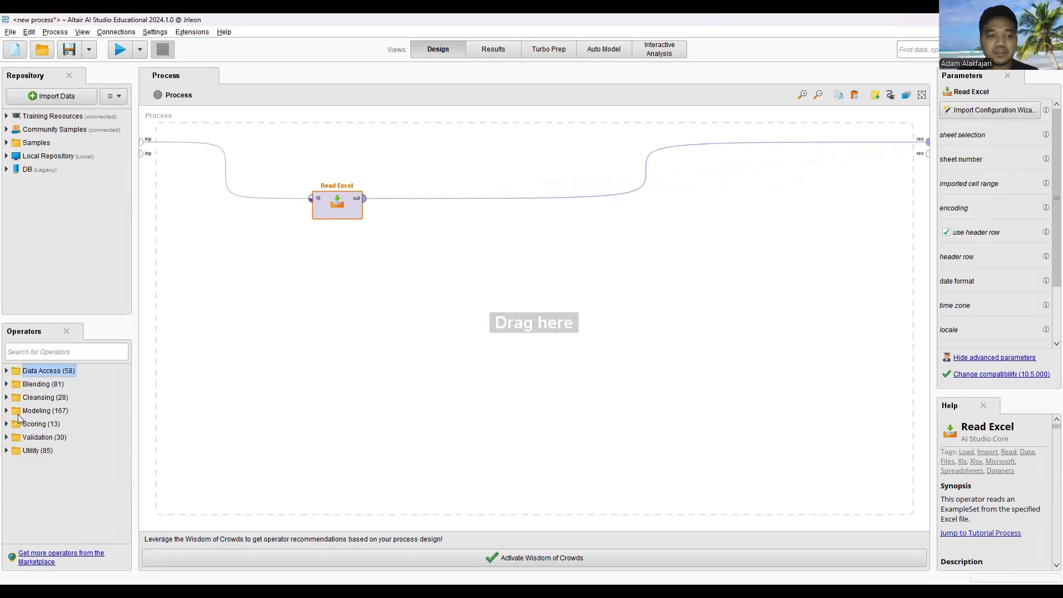
click(7, 411)
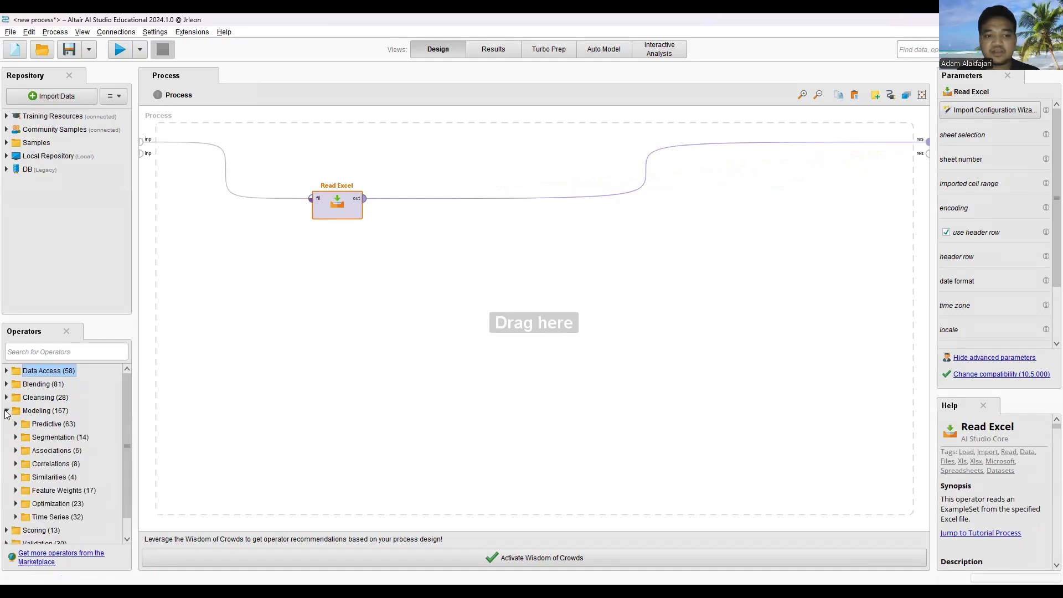
click(7, 410)
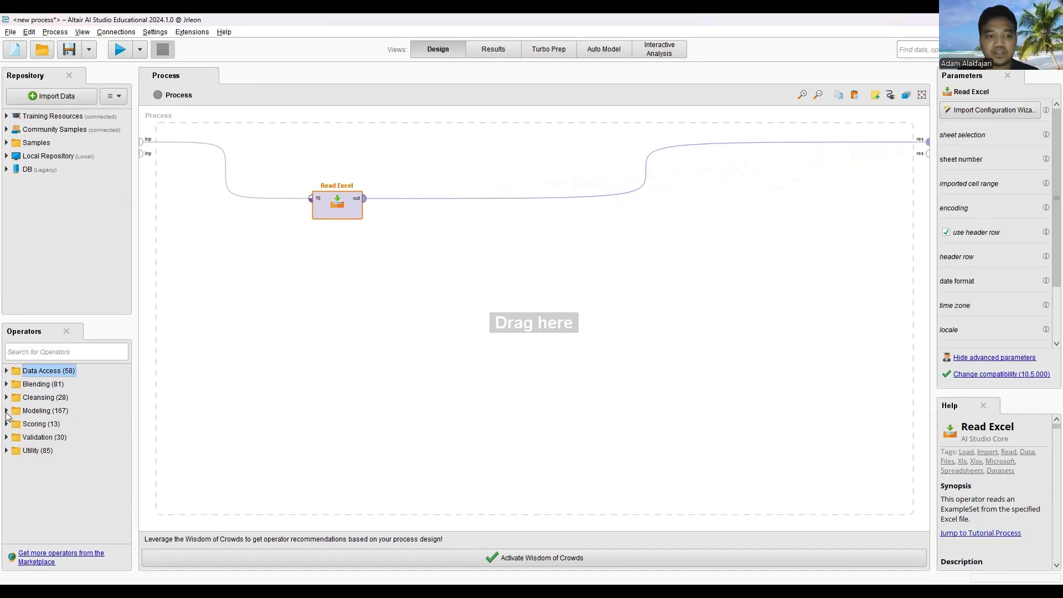
click(6, 411)
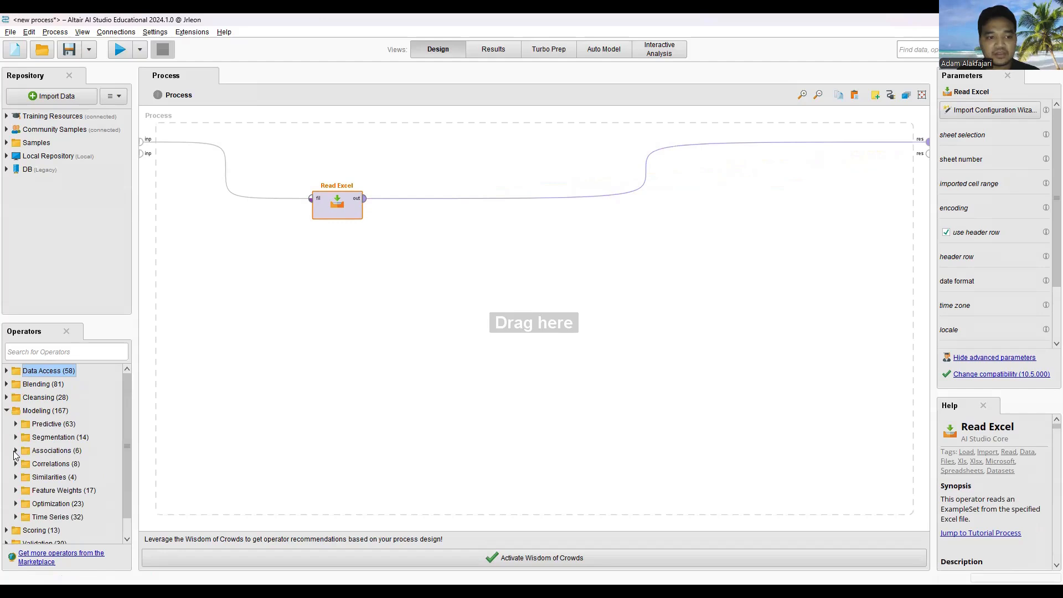
click(15, 424)
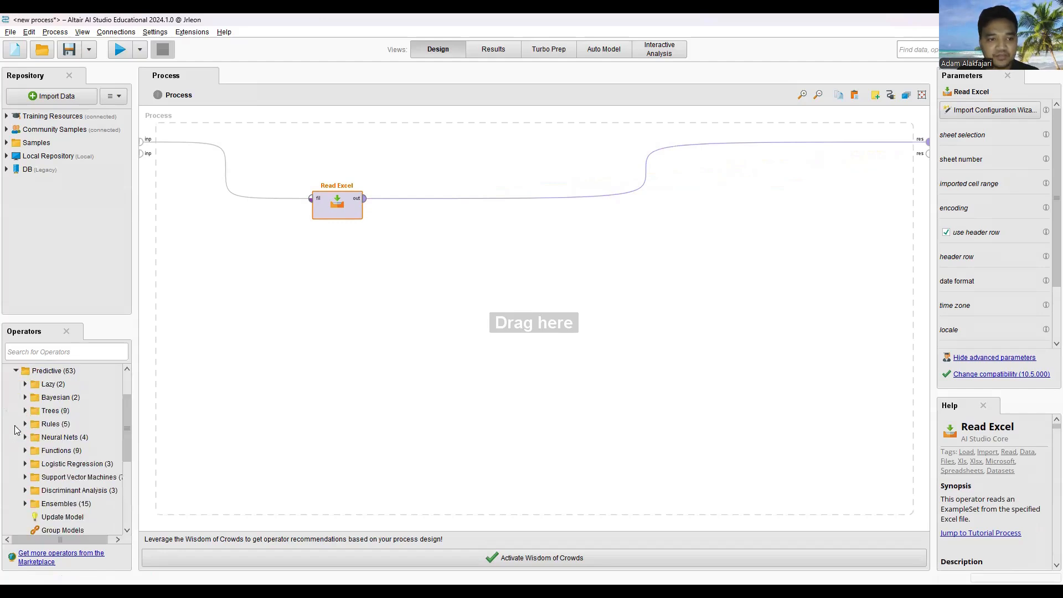
click(26, 411)
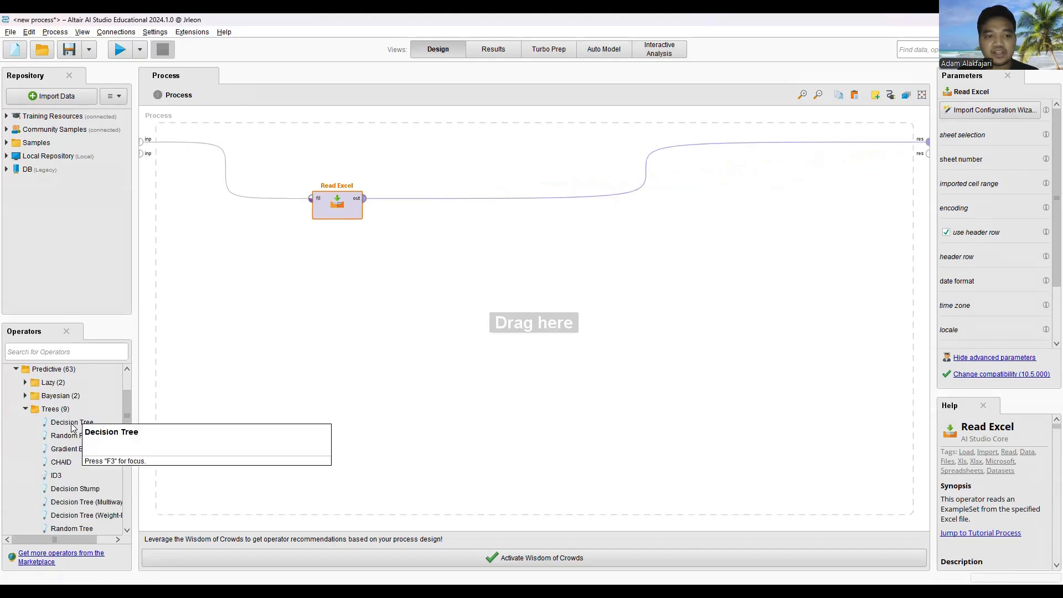
drag(72, 423, 433, 198)
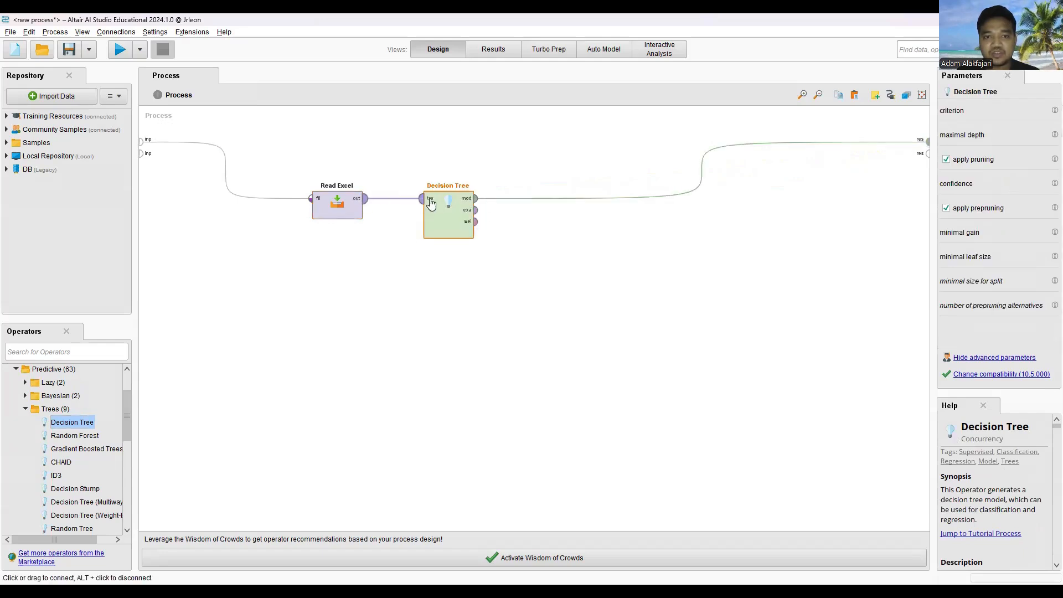
- Connect the Decision Tree's exa and wei outputs to the free process result ports
click(474, 210)
click(929, 155)
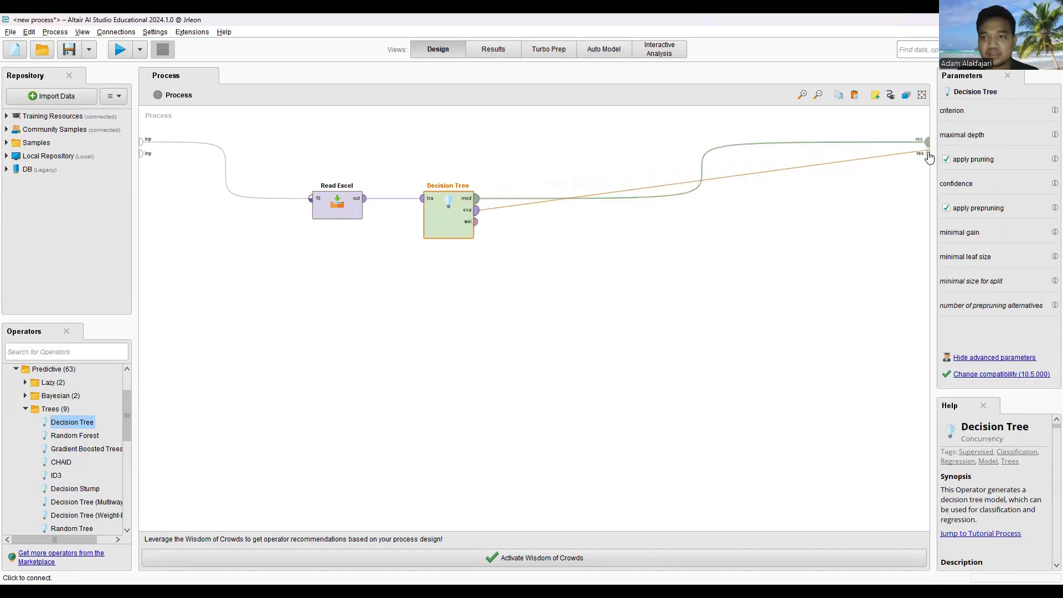
click(476, 222)
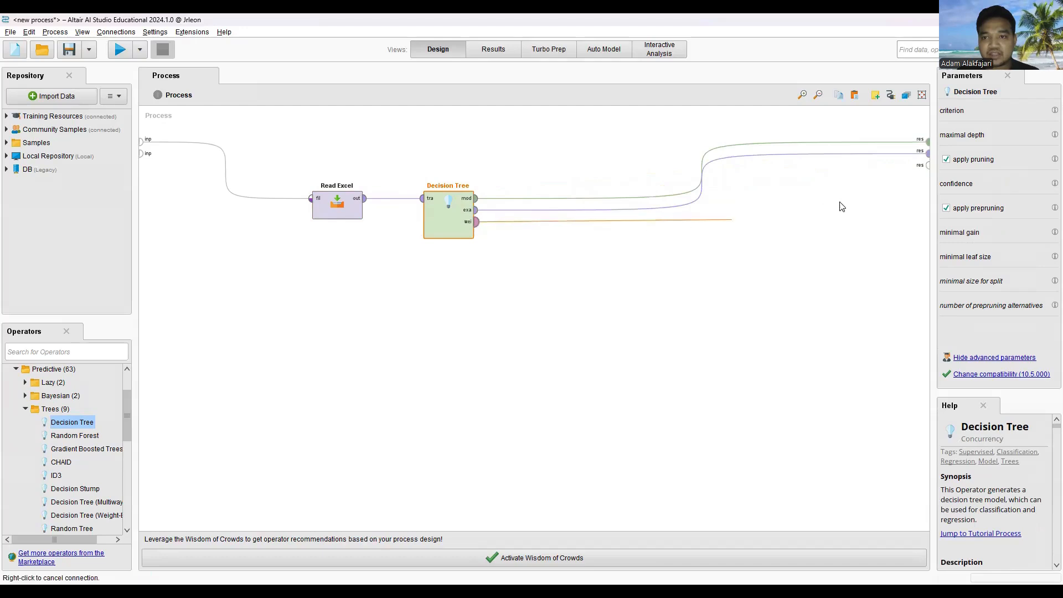
click(928, 165)
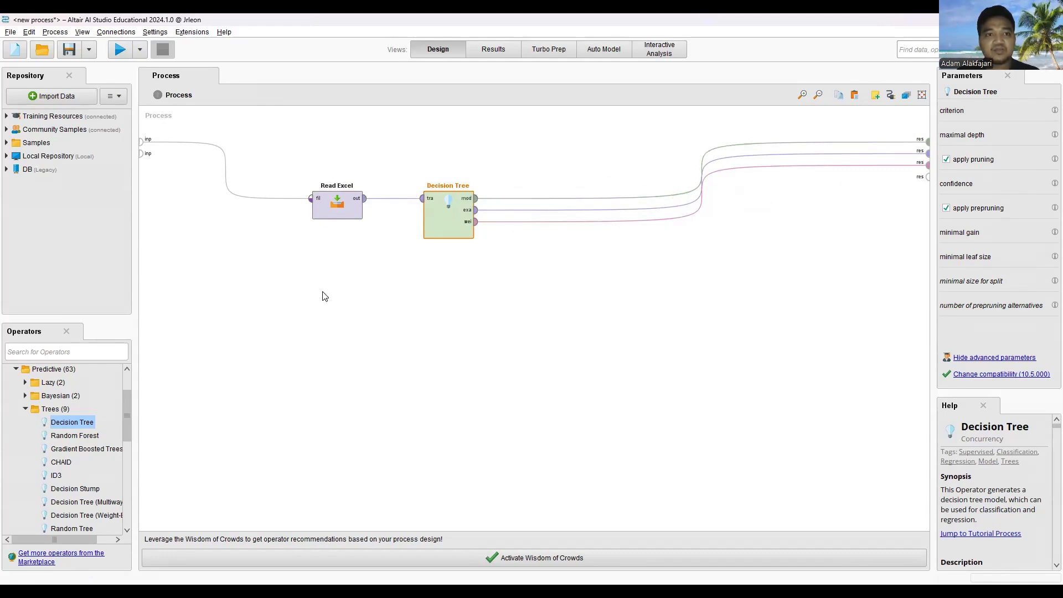
- Run the process and view the resulting Read Excel example set and the Decision Tree graph
click(120, 50)
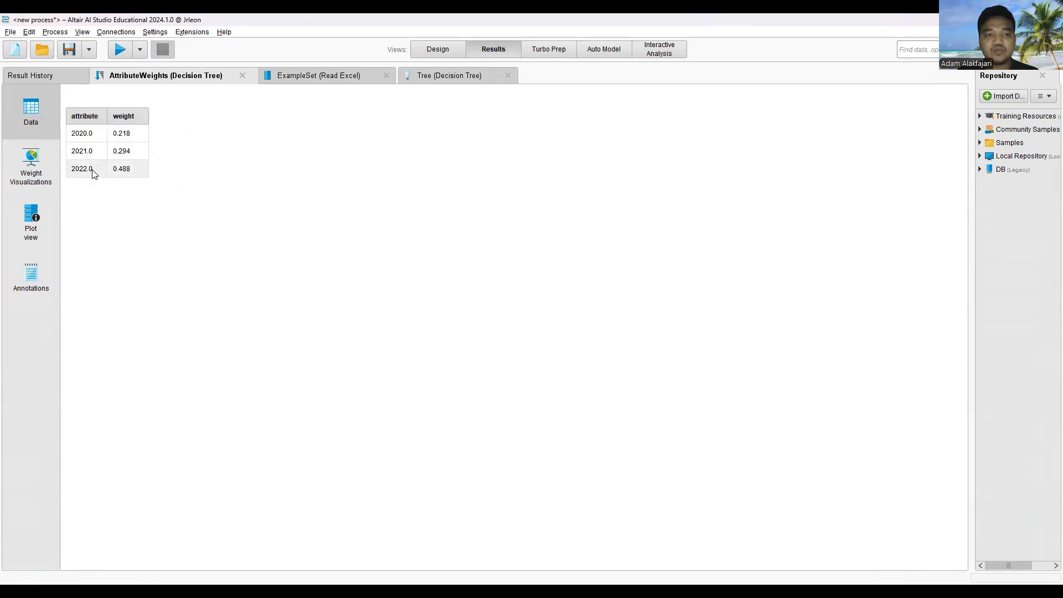
click(332, 77)
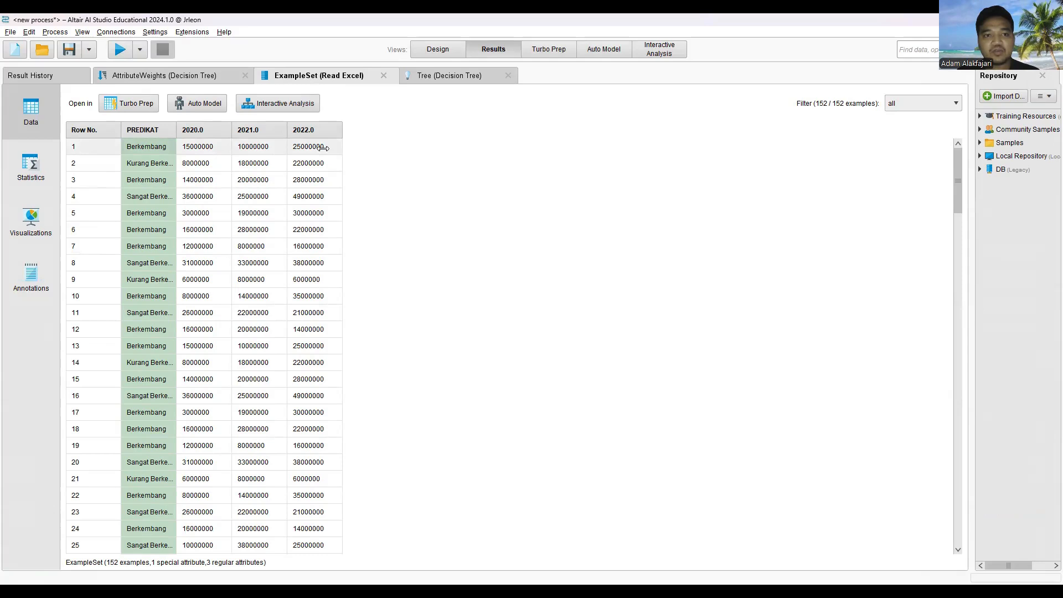
click(464, 75)
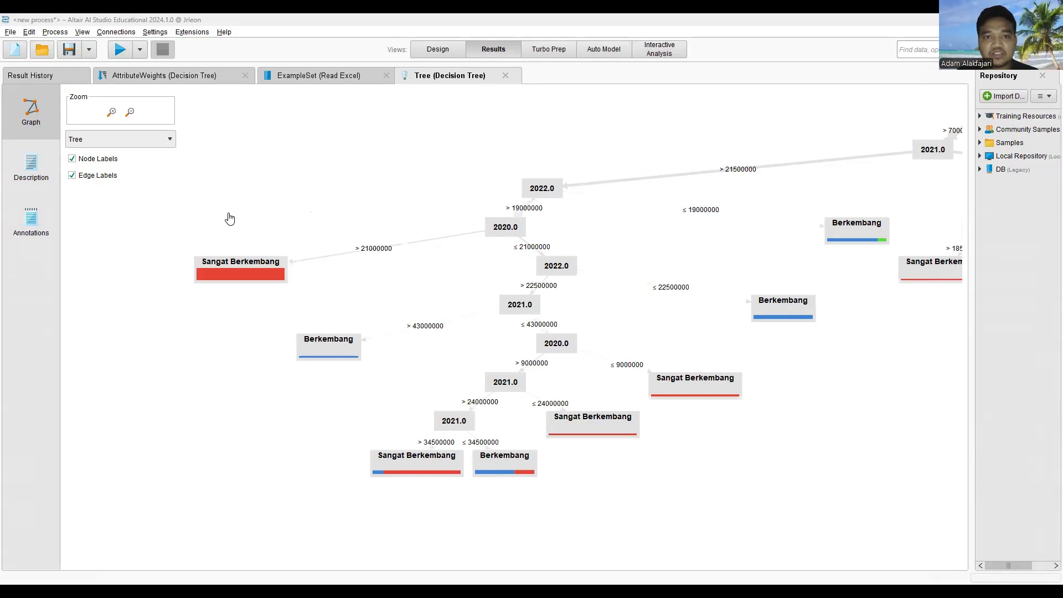
- Examine the full rule text in the decision tree's description, and return to the process design view
click(29, 175)
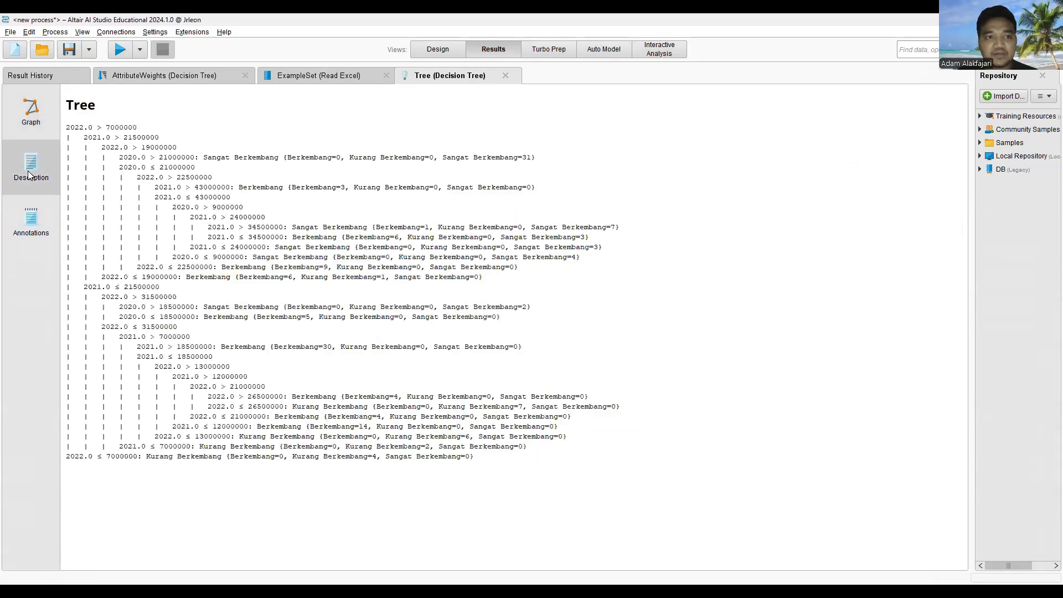
drag(66, 126, 133, 138)
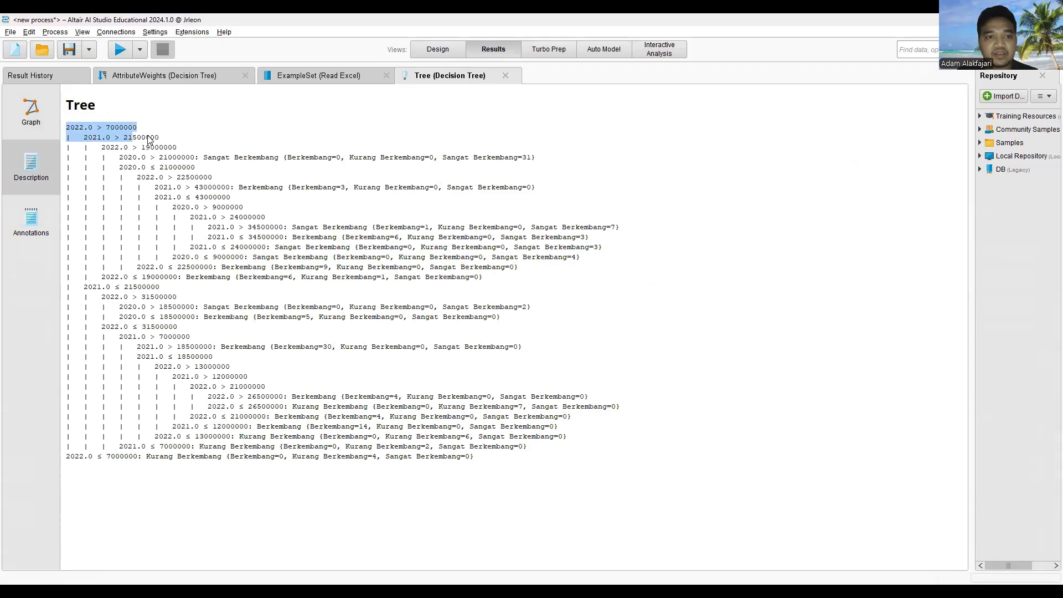
click(149, 139)
drag(505, 466, 70, 130)
click(67, 129)
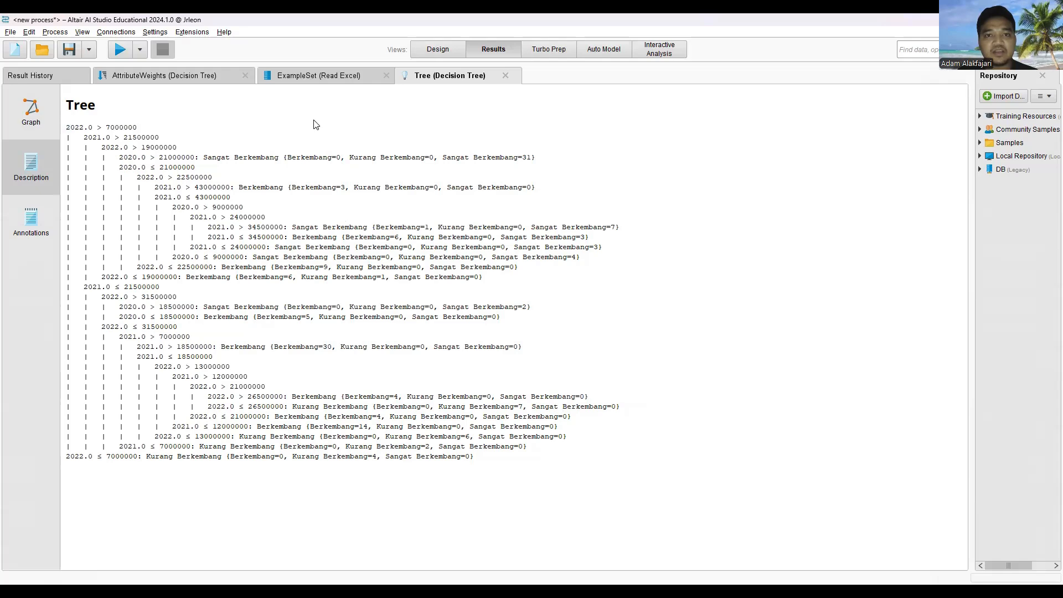
click(437, 49)
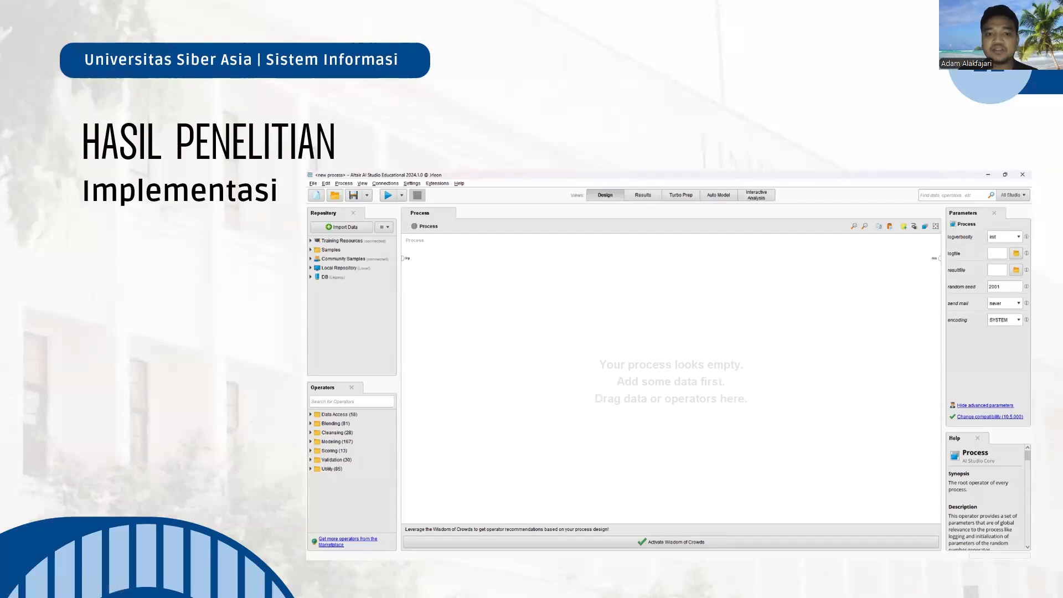
key(Right)
key(Right)
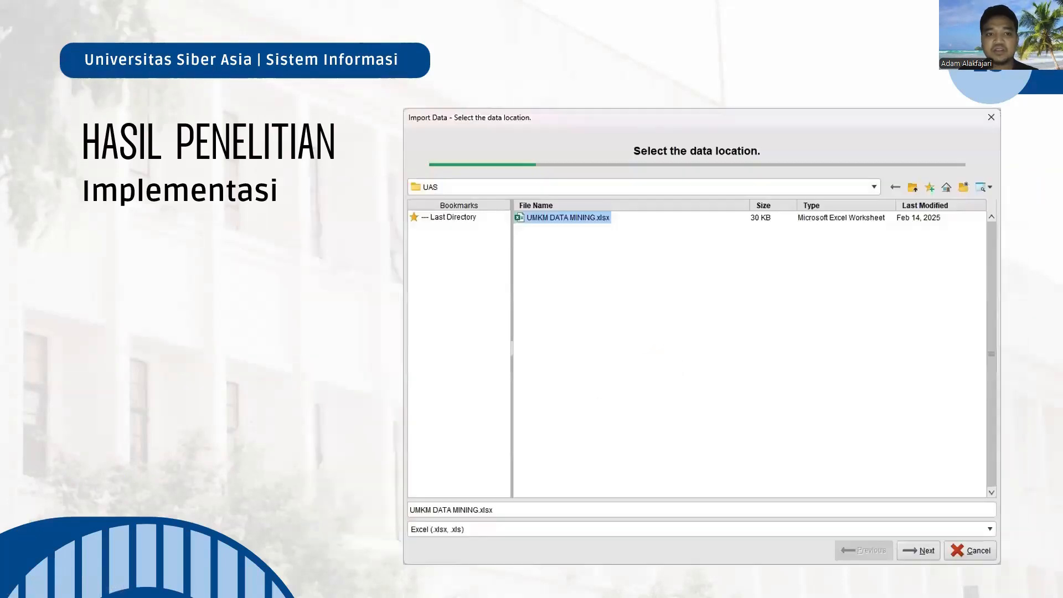
key(Right)
key(Left)
key(Left)
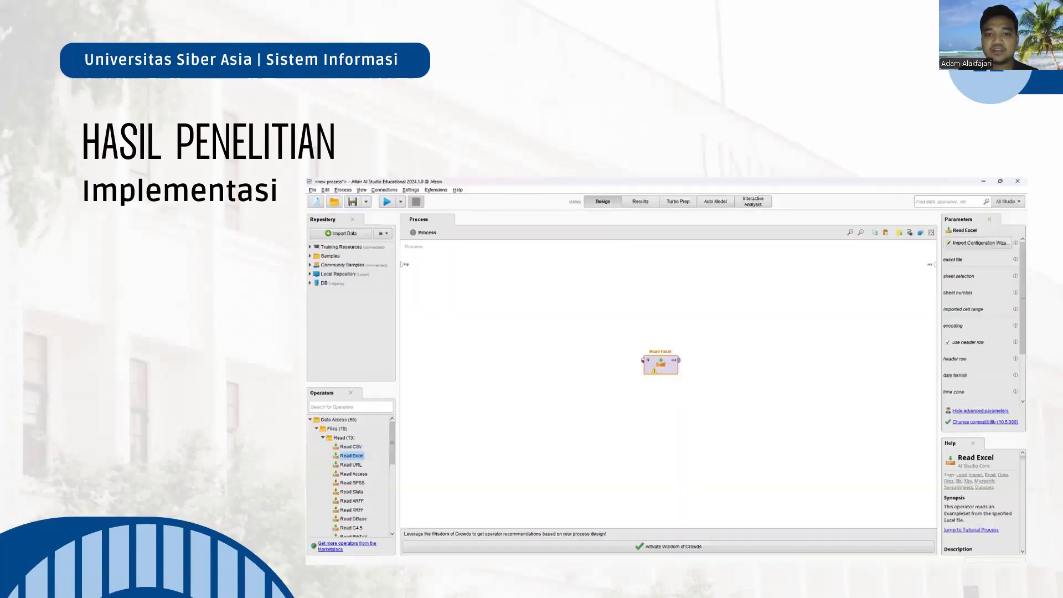
key(Right)
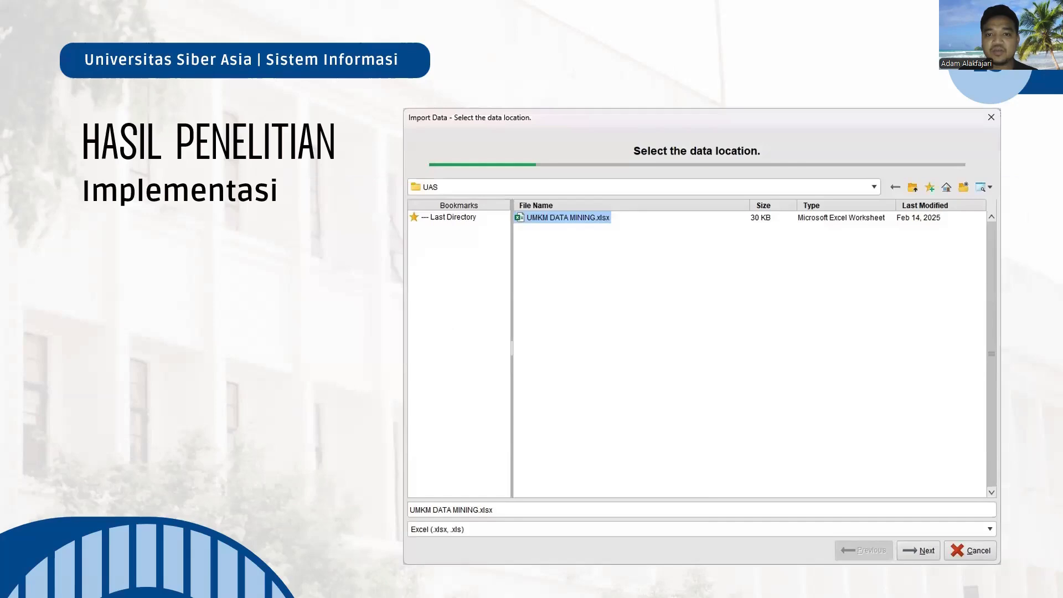
key(Right)
key(Right)
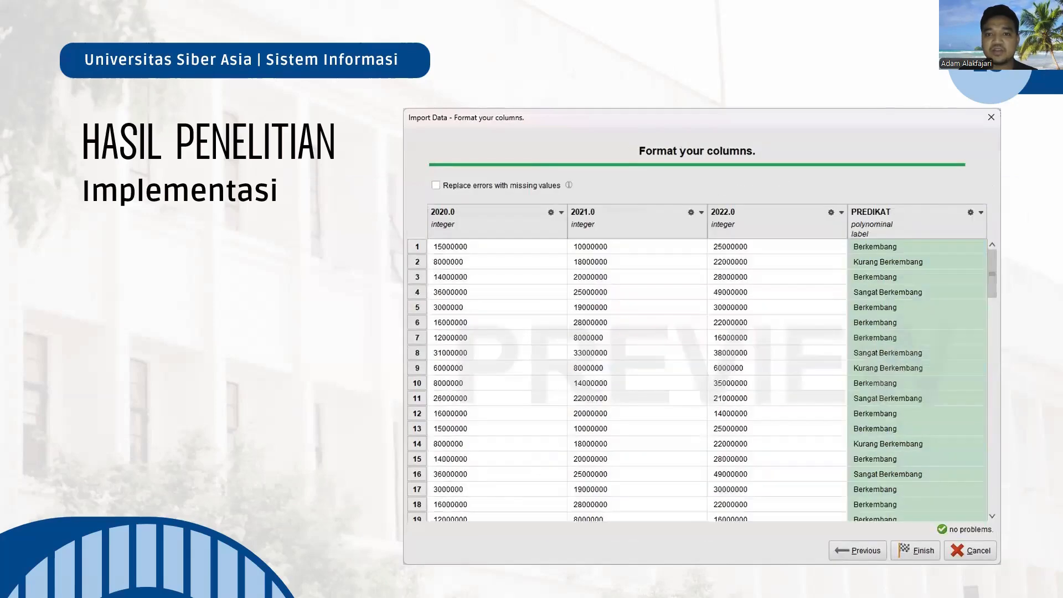
key(Right)
key(Right)
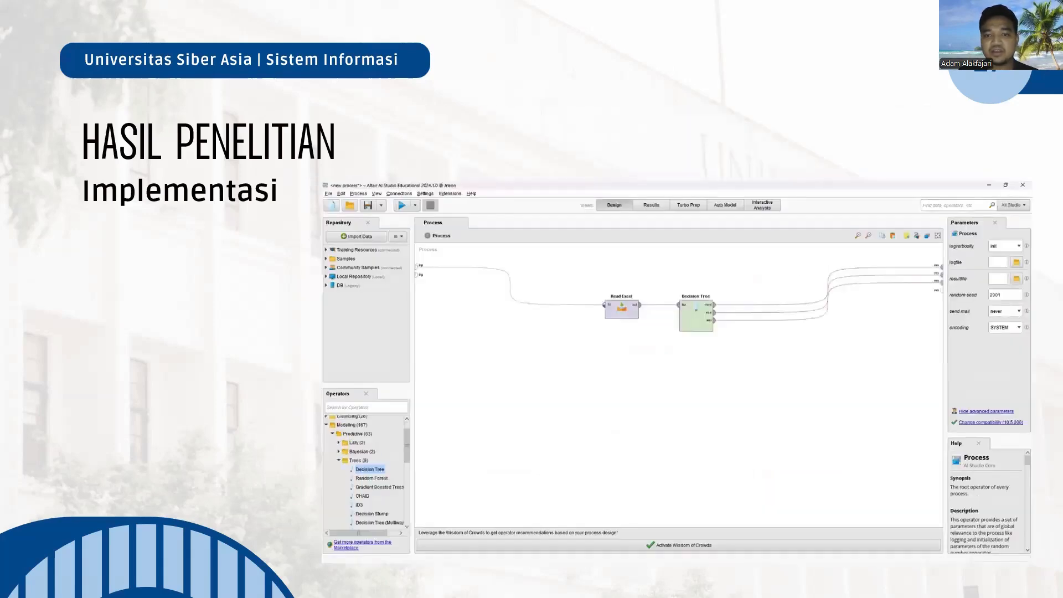
key(Right)
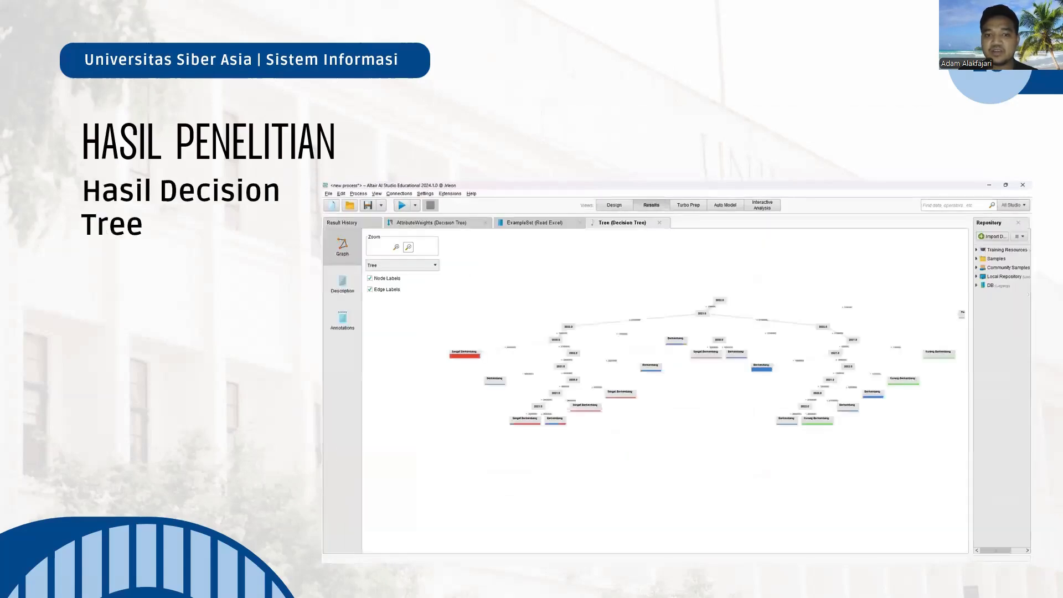
key(Right)
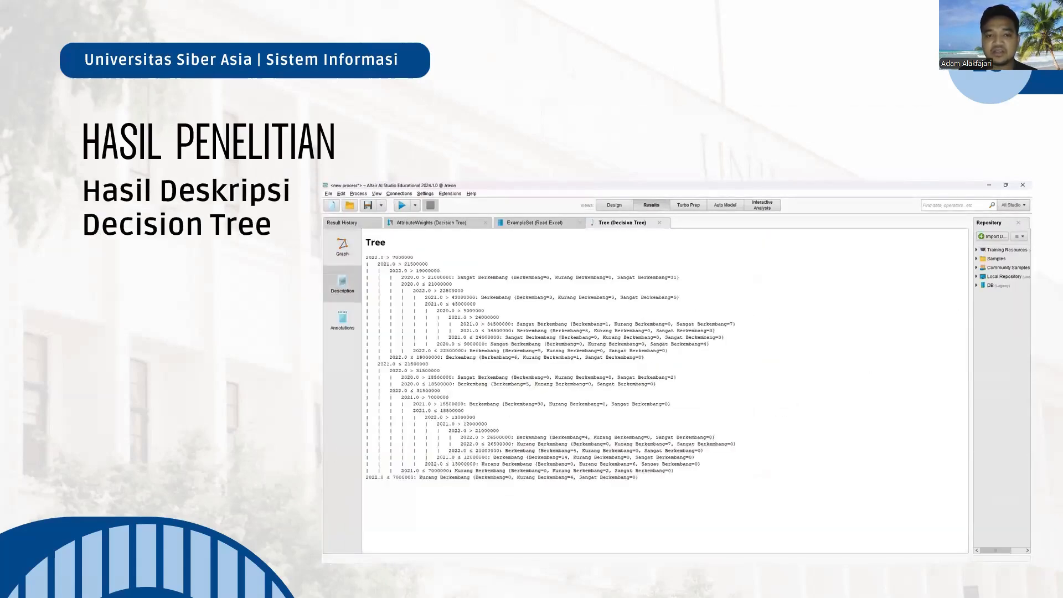
key(Right)
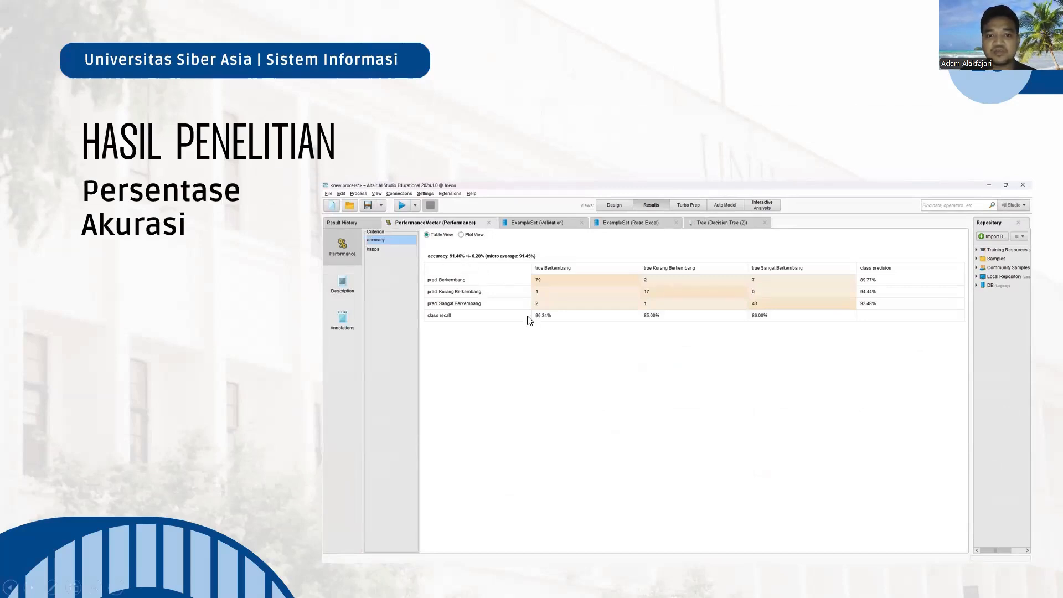
key(Right)
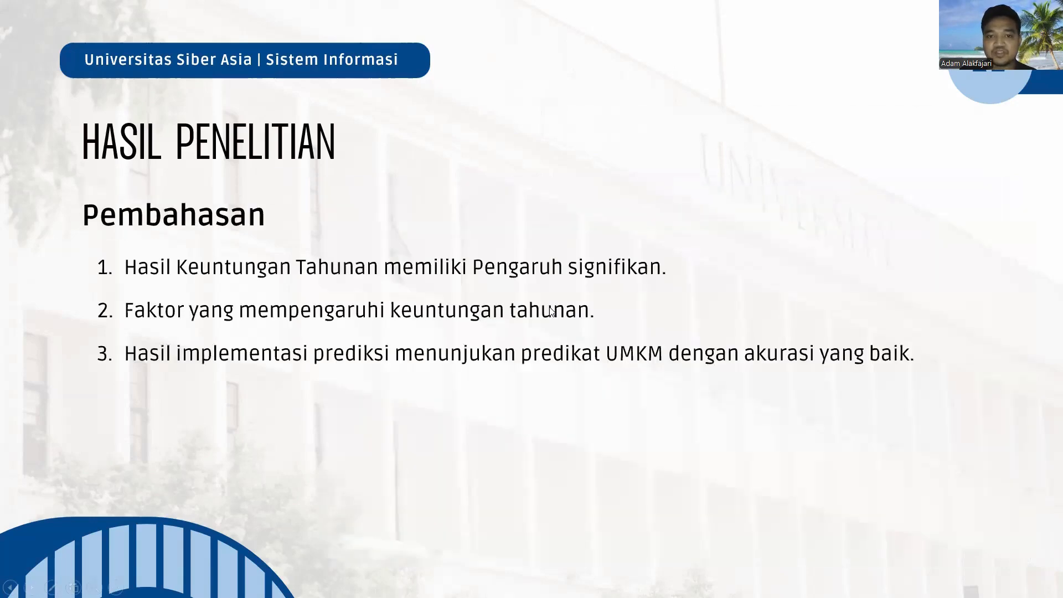